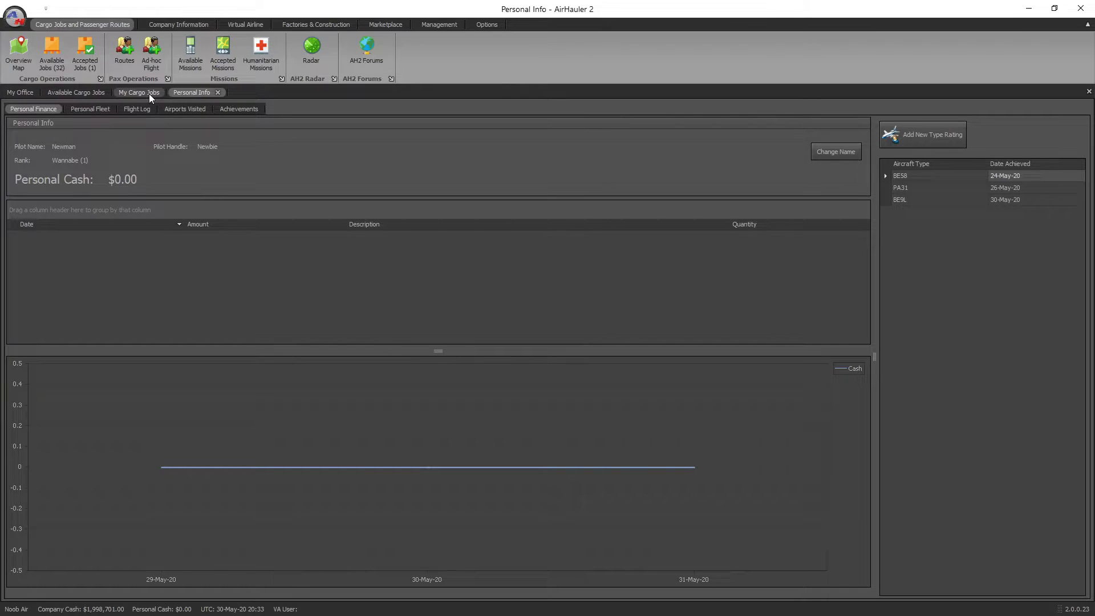
Step: Start flying the Courier Documents job from NZWN to NZCH from the accepted cargo jobs, using the company's King Air C90
{"action": "left_click", "coordinate": [149, 93]}
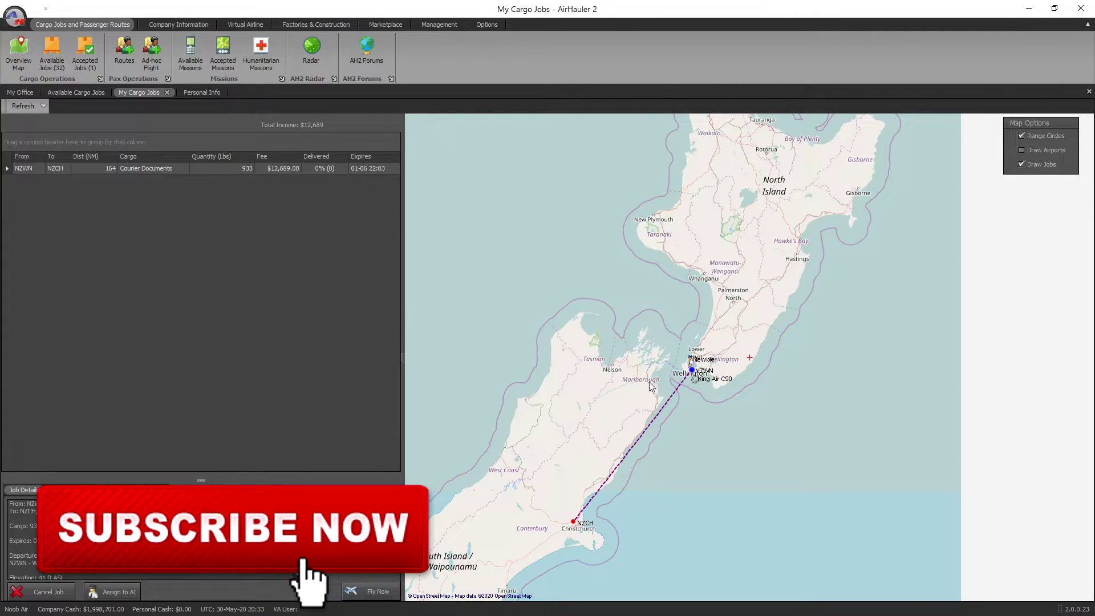
{"action": "left_click_drag", "start_coordinate": [709, 457], "coordinate": [773, 293]}
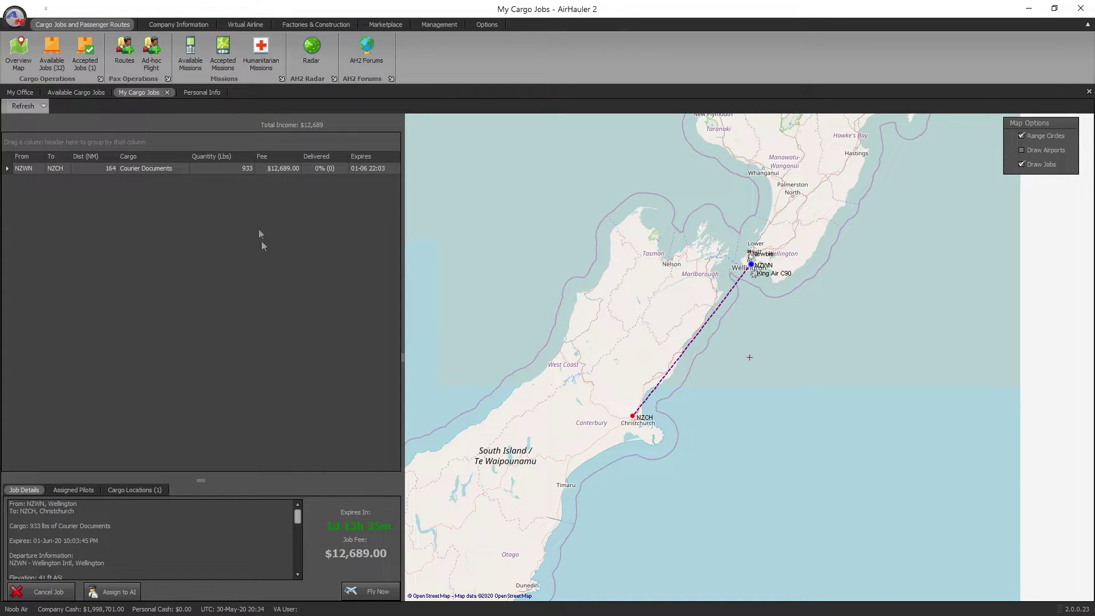
{"action": "left_click", "coordinate": [382, 592]}
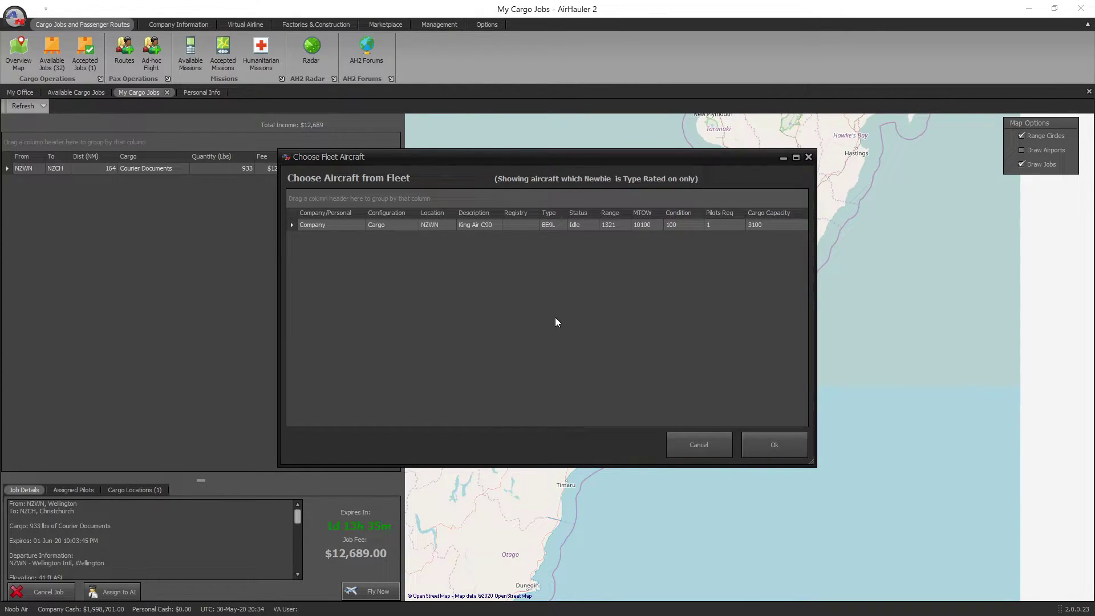
{"action": "left_click", "coordinate": [783, 453]}
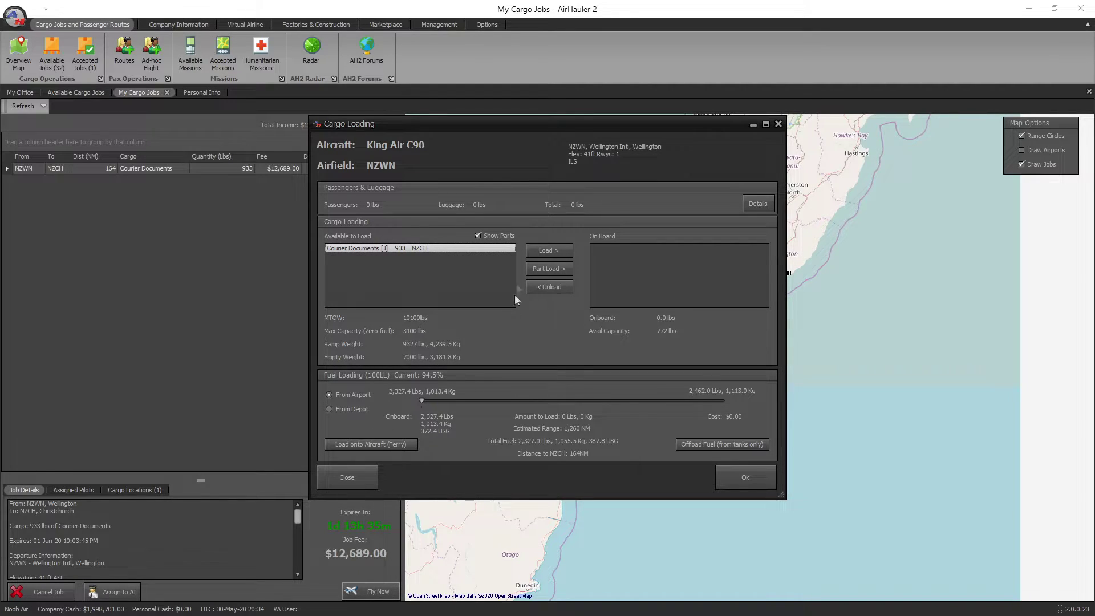
Step: Try to reduce the King Air C90's fuel through the airport fuel loading amount
{"action": "left_click_drag", "start_coordinate": [530, 125], "coordinate": [509, 81]}
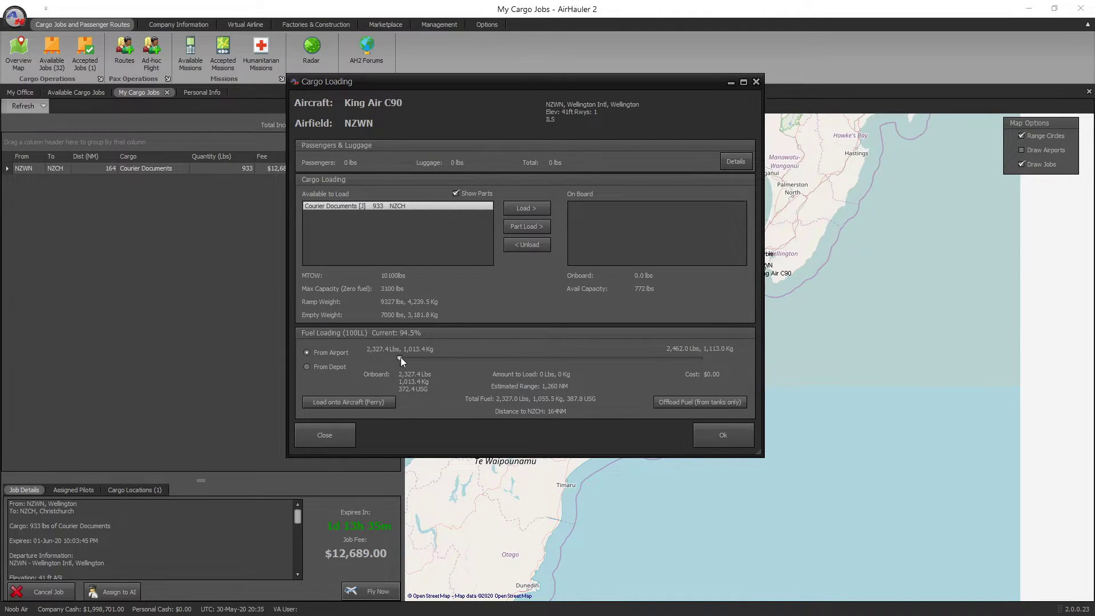
{"action": "mouse_move", "coordinate": [400, 358]}
{"action": "left_mouse_down"}
{"action": "mouse_move", "coordinate": [426, 358]}
{"action": "mouse_move", "coordinate": [385, 357]}
{"action": "left_mouse_up"}
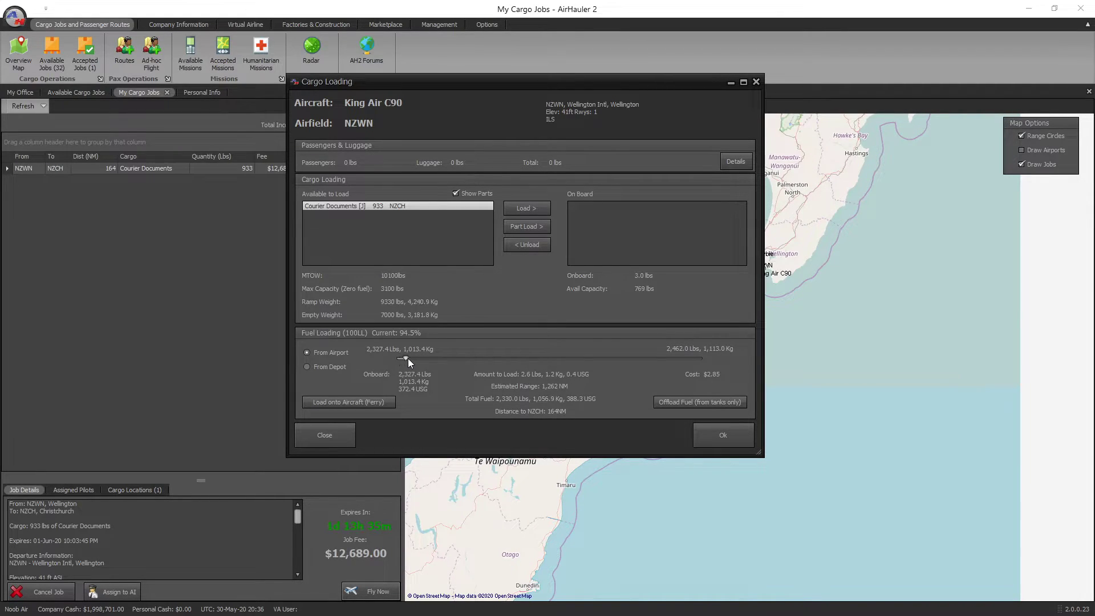
{"action": "left_click_drag", "start_coordinate": [417, 358], "coordinate": [379, 355]}
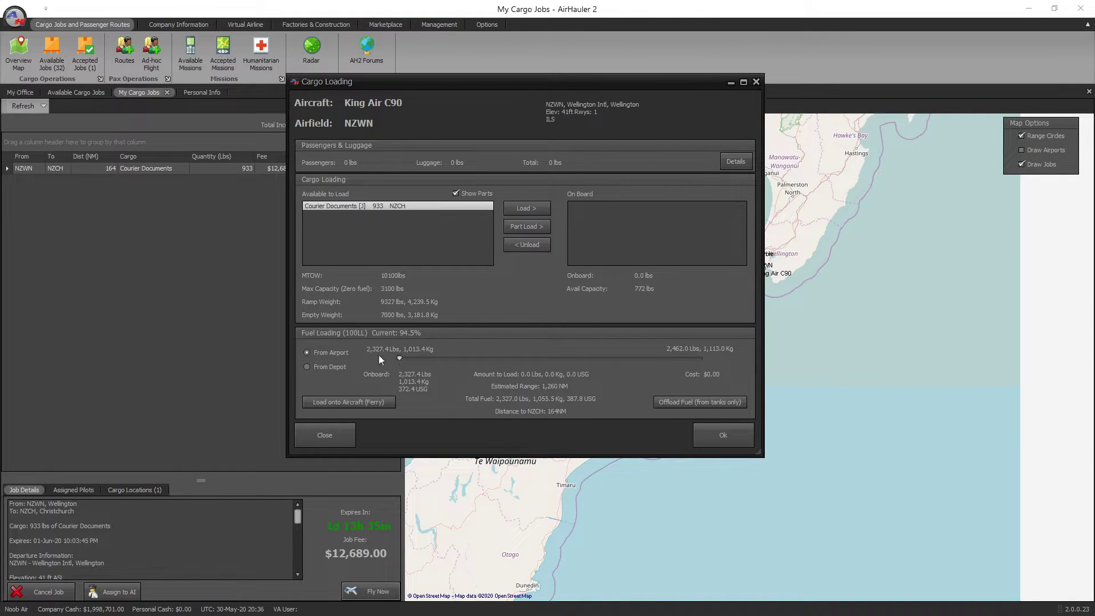
Step: Offload 200 lbs of fuel from the aircraft tanks to disposal
{"action": "left_click", "coordinate": [710, 402]}
{"action": "mouse_move", "coordinate": [518, 161]}
{"action": "left_mouse_down"}
{"action": "mouse_move", "coordinate": [518, 185]}
{"action": "mouse_move", "coordinate": [518, 155]}
{"action": "left_mouse_up"}
{"action": "left_click_drag", "start_coordinate": [452, 160], "coordinate": [464, 325]}
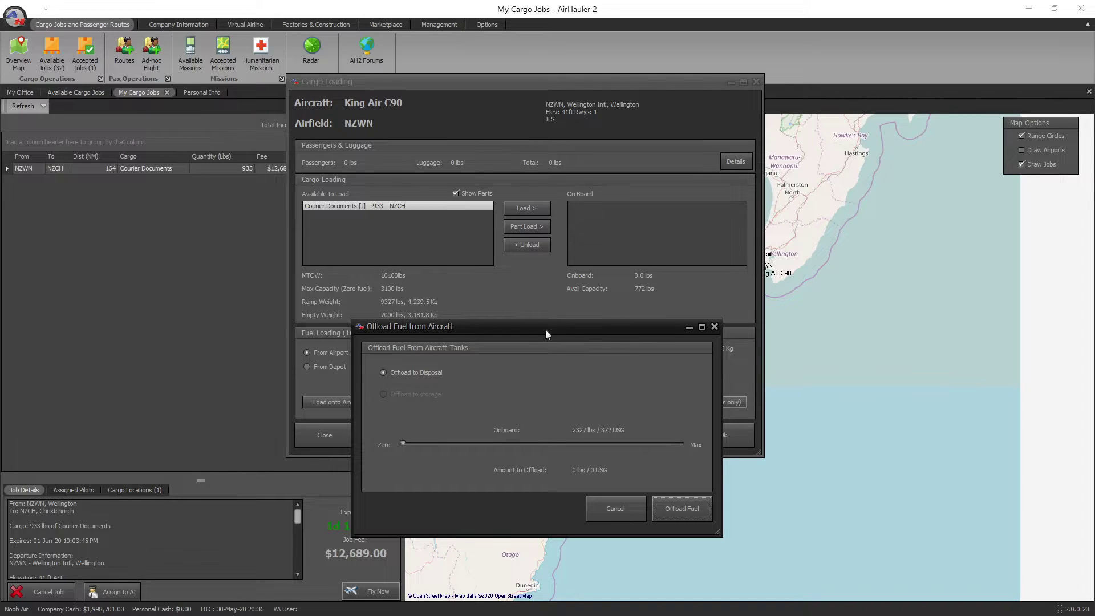
{"action": "left_click_drag", "start_coordinate": [545, 334], "coordinate": [507, 269]}
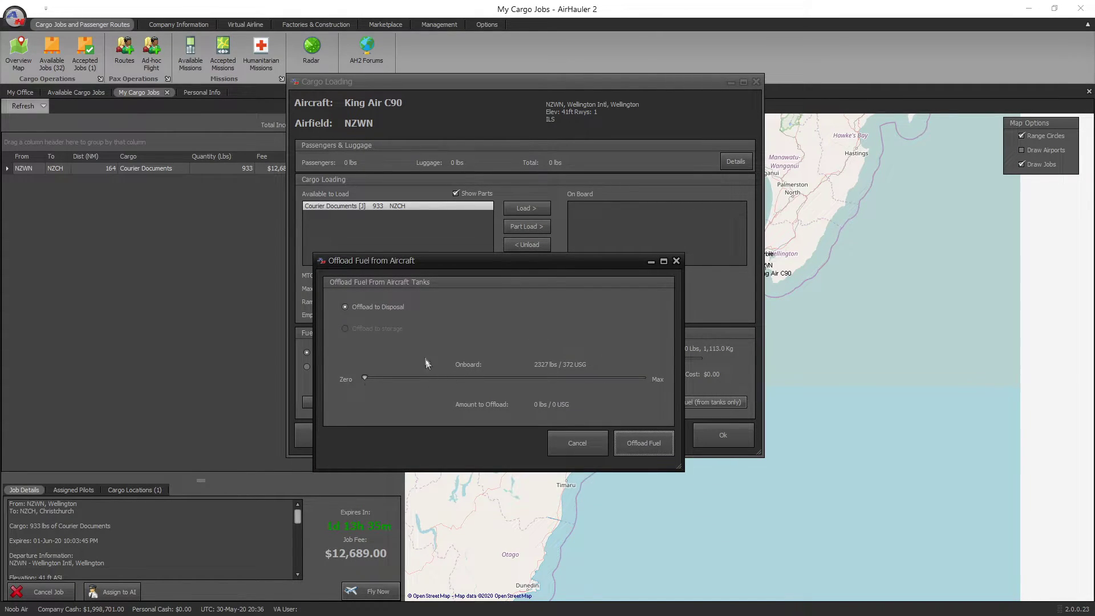
{"action": "left_click_drag", "start_coordinate": [366, 377], "coordinate": [381, 377]}
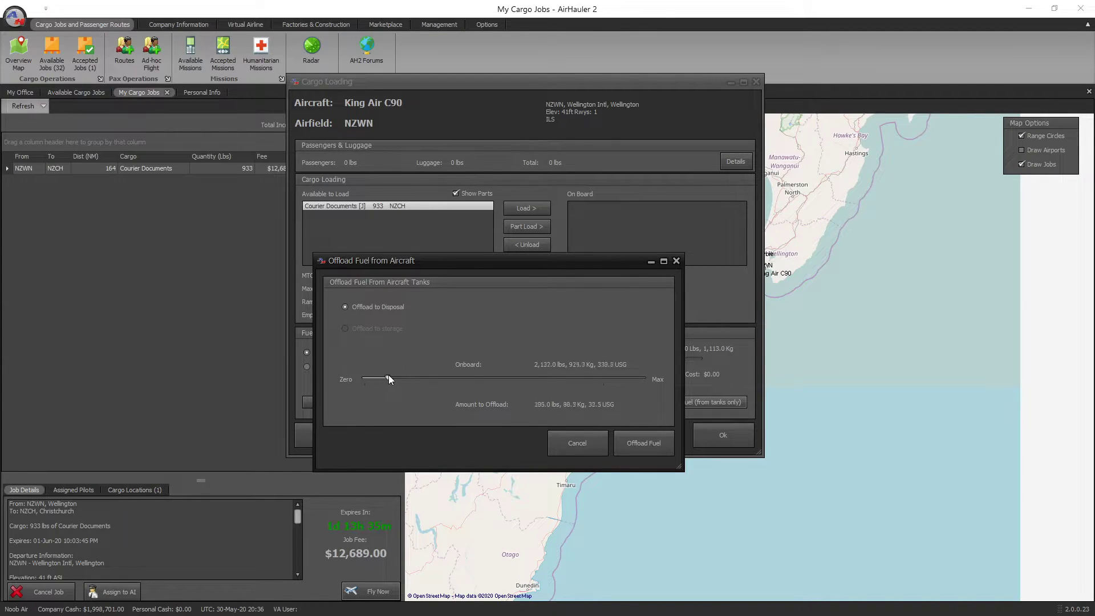
{"action": "left_click_drag", "start_coordinate": [389, 377], "coordinate": [388, 377]}
{"action": "left_click", "coordinate": [649, 447]}
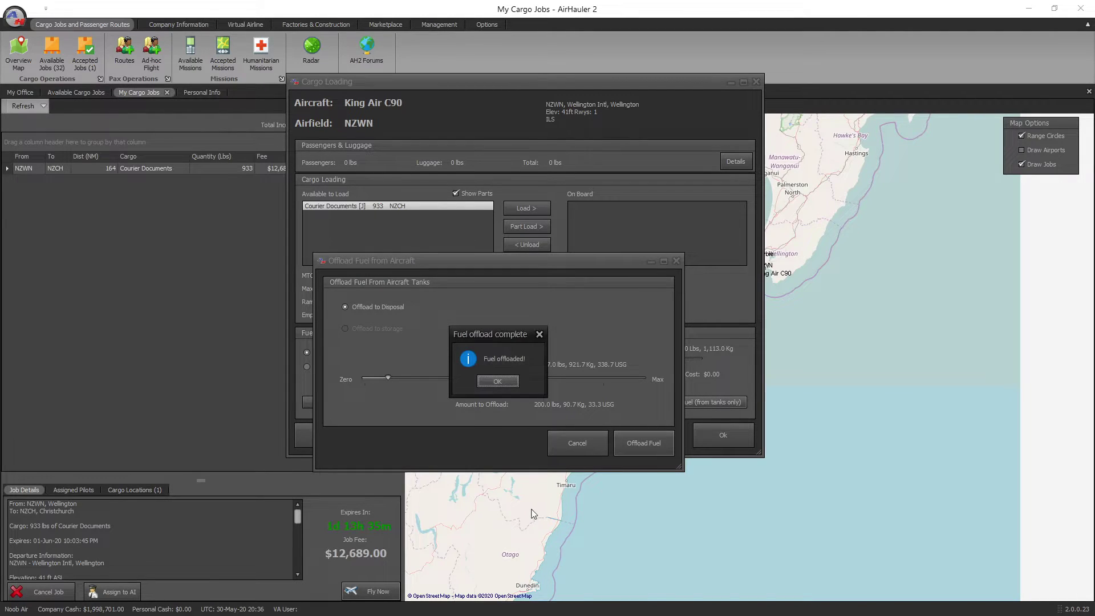
{"action": "left_click", "coordinate": [497, 382]}
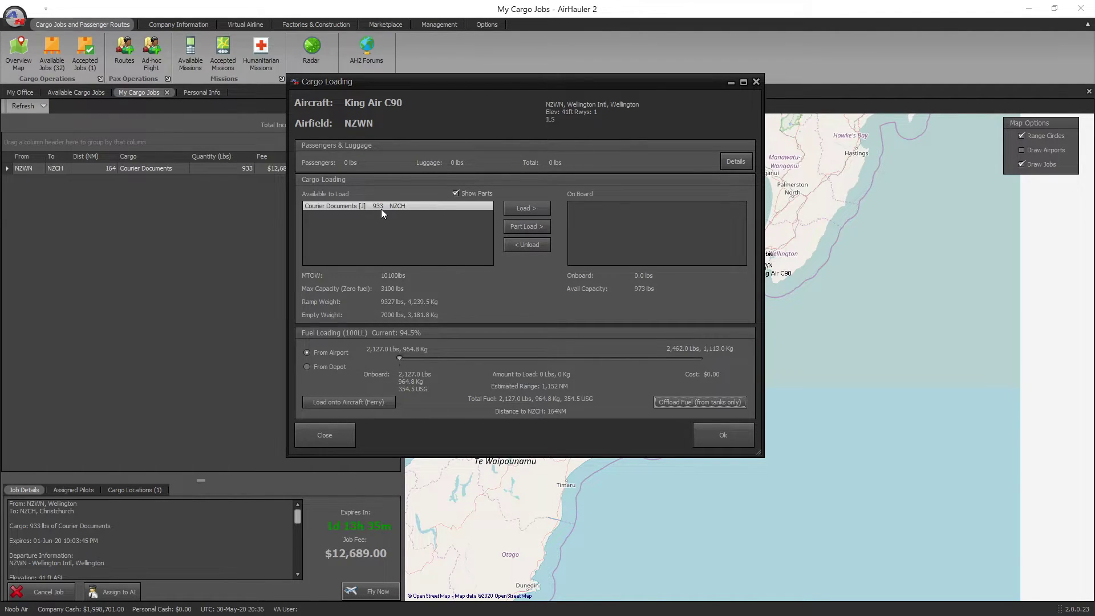
Step: Load the Courier Documents onto the King Air C90 and accept the cargo loading
{"action": "left_click", "coordinate": [528, 209]}
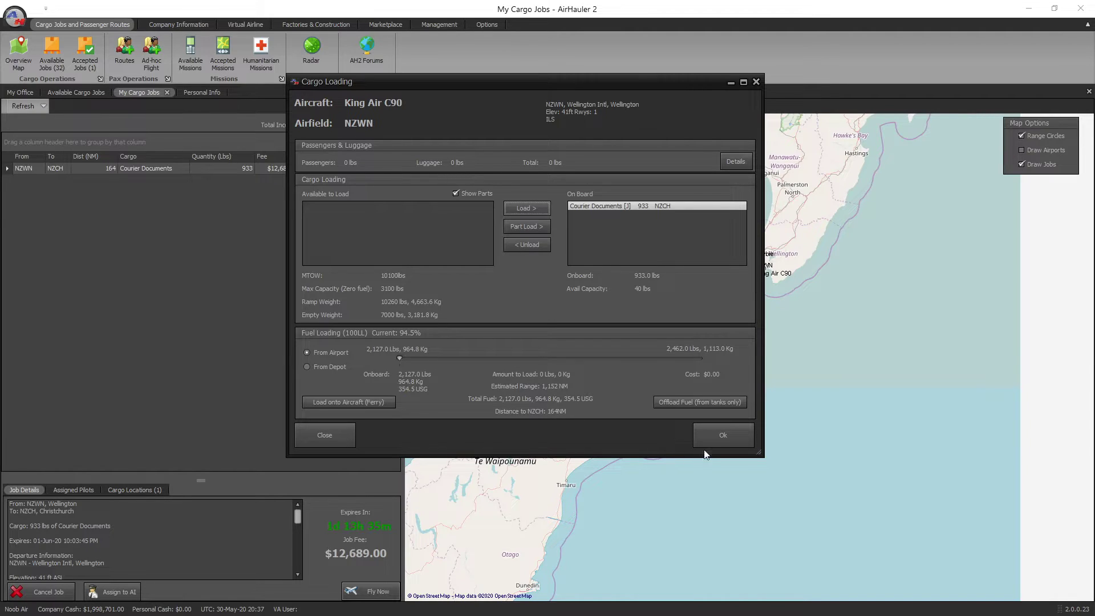
{"action": "left_click", "coordinate": [720, 436]}
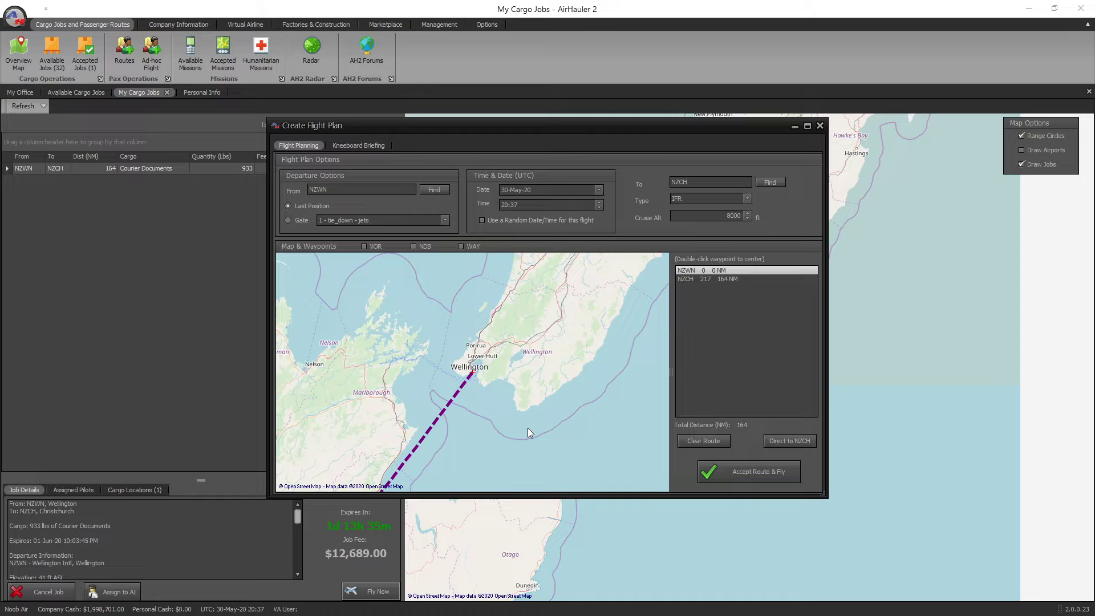
Step: Try adjusting the flight plan's cruise altitude and return it to 8000 ft
{"action": "scroll", "coordinate": [546, 411], "scroll_direction": "down", "scroll_amount": 1}
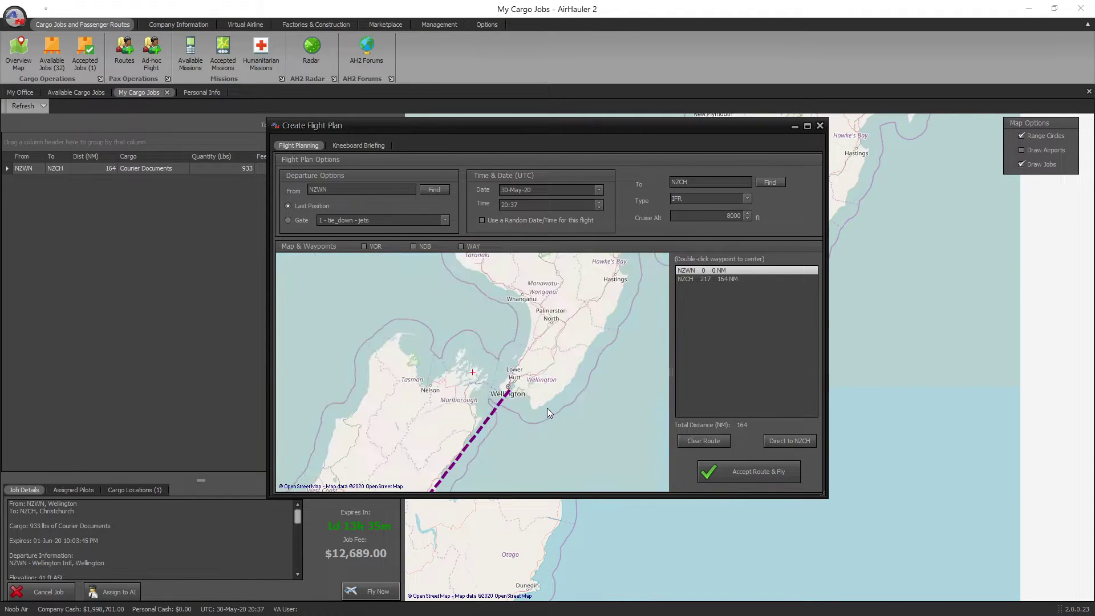
{"action": "left_click_drag", "start_coordinate": [558, 413], "coordinate": [581, 320]}
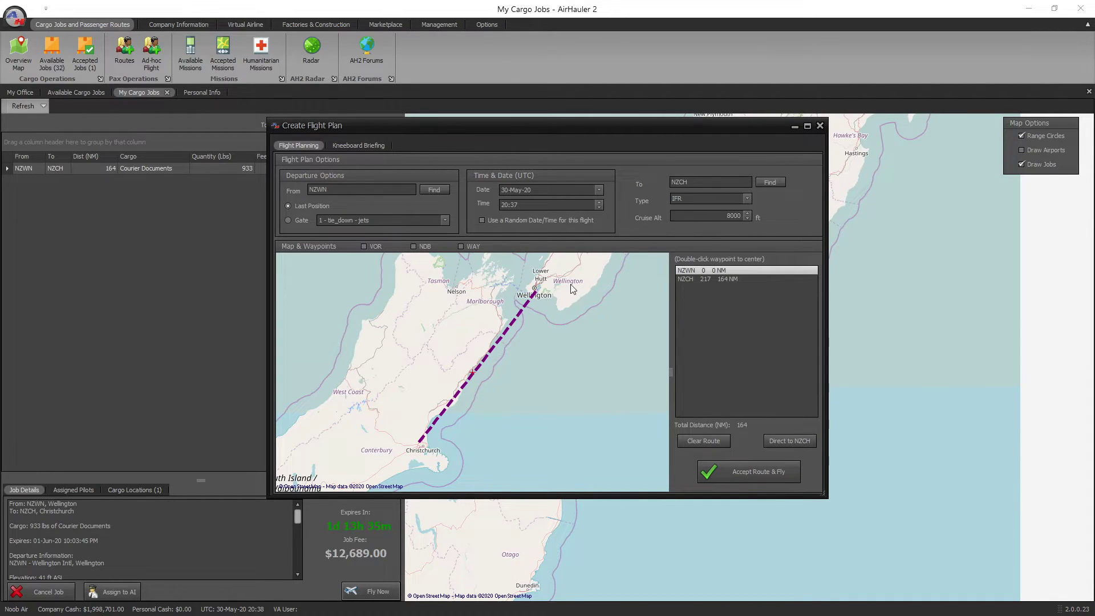
{"action": "double_click", "coordinate": [748, 216]}
{"action": "left_click", "coordinate": [748, 215]}
{"action": "left_click", "coordinate": [748, 215]}
Step: Try adding a waypoint to the NZWN to NZCH route with VORs and NDBs displayed, and clear the route
{"action": "left_click", "coordinate": [364, 246]}
{"action": "left_click", "coordinate": [414, 247]}
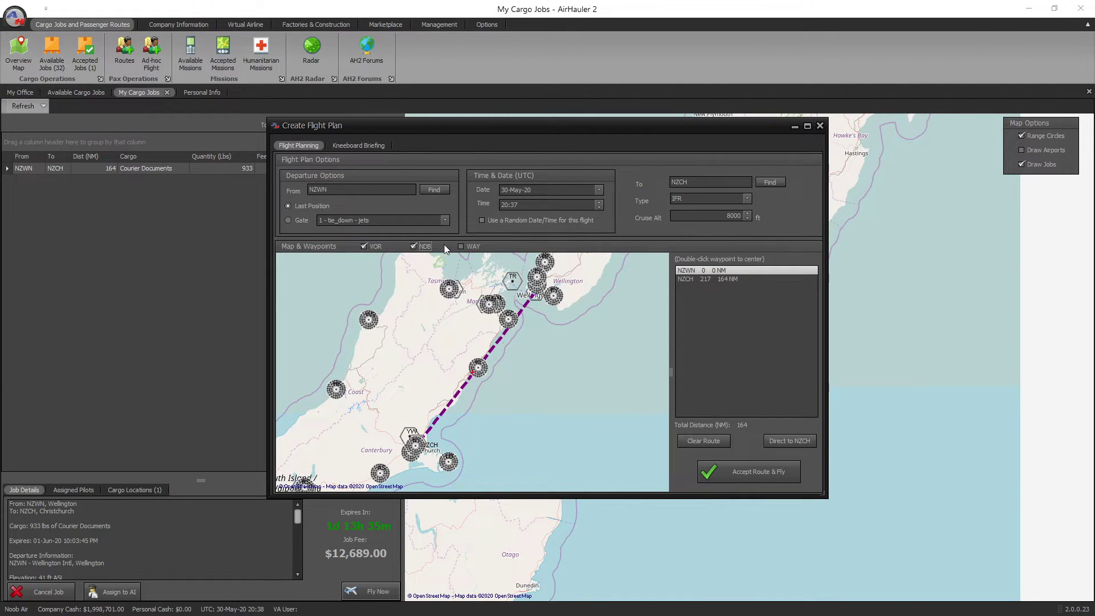
{"action": "left_click_drag", "start_coordinate": [505, 332], "coordinate": [510, 313]}
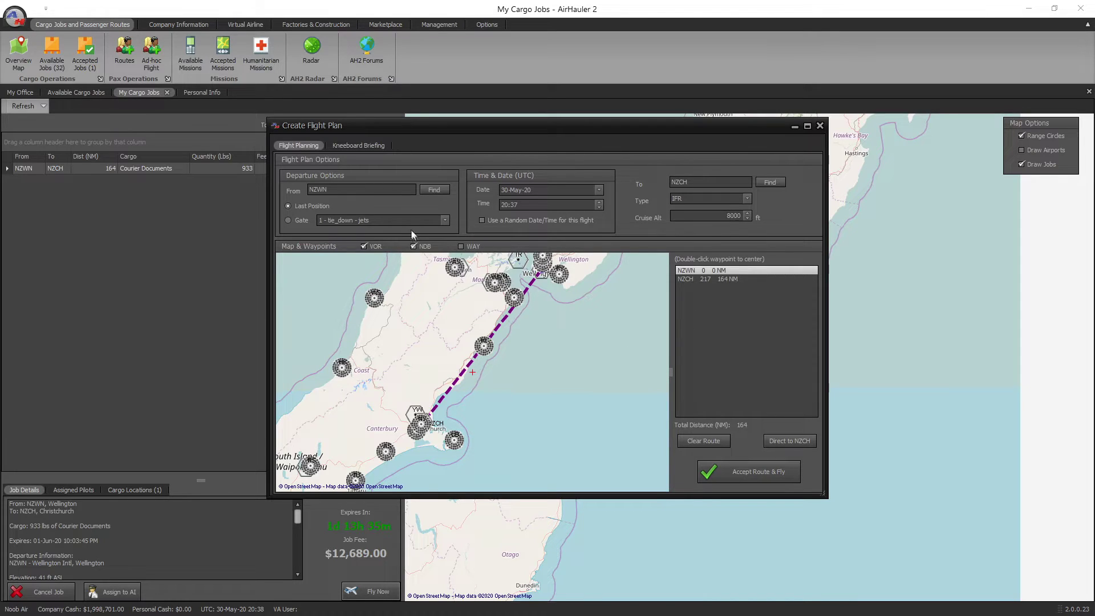
{"action": "left_click", "coordinate": [517, 298]}
{"action": "left_click", "coordinate": [705, 288]}
{"action": "left_click", "coordinate": [703, 440]}
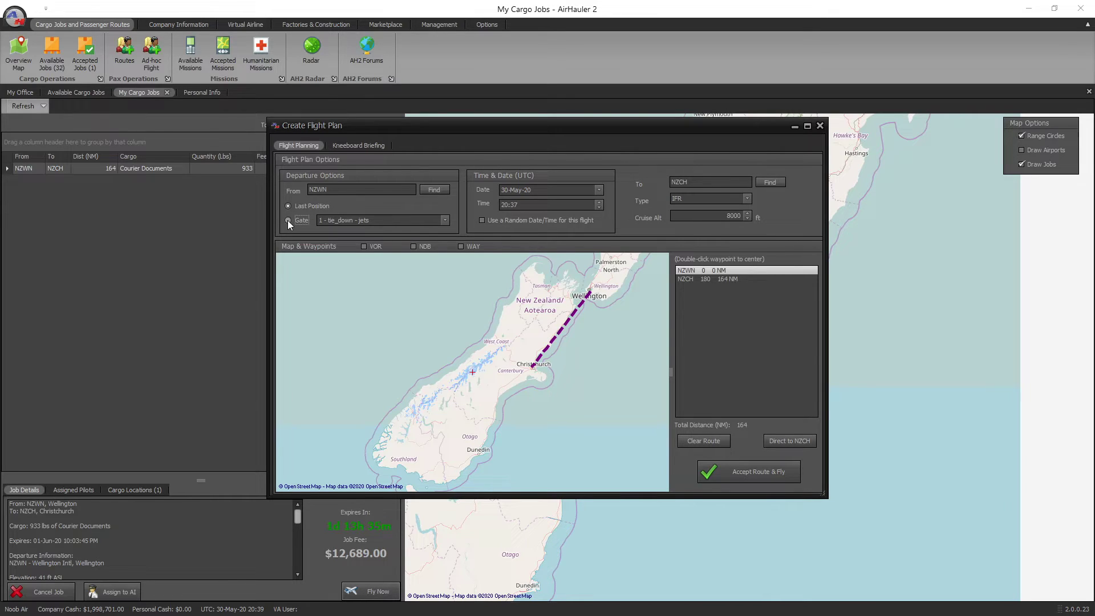
Step: Set the NZWN departure position to the gate "1 - tie_down - jets" instead of the last position
{"action": "left_click", "coordinate": [443, 219]}
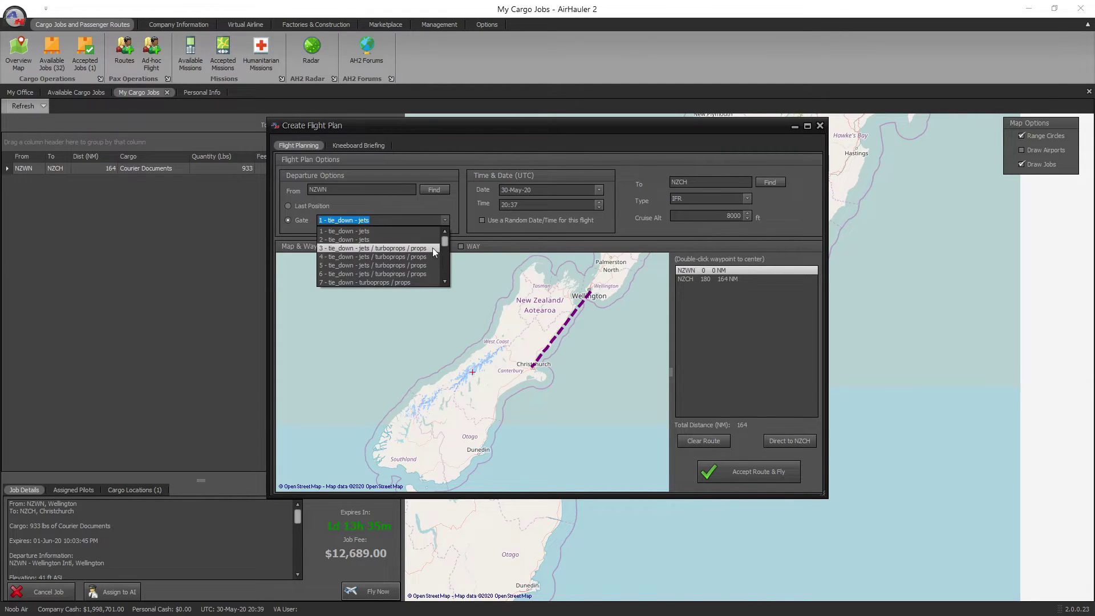
{"action": "left_click", "coordinate": [398, 231]}
{"action": "left_click", "coordinate": [350, 239]}
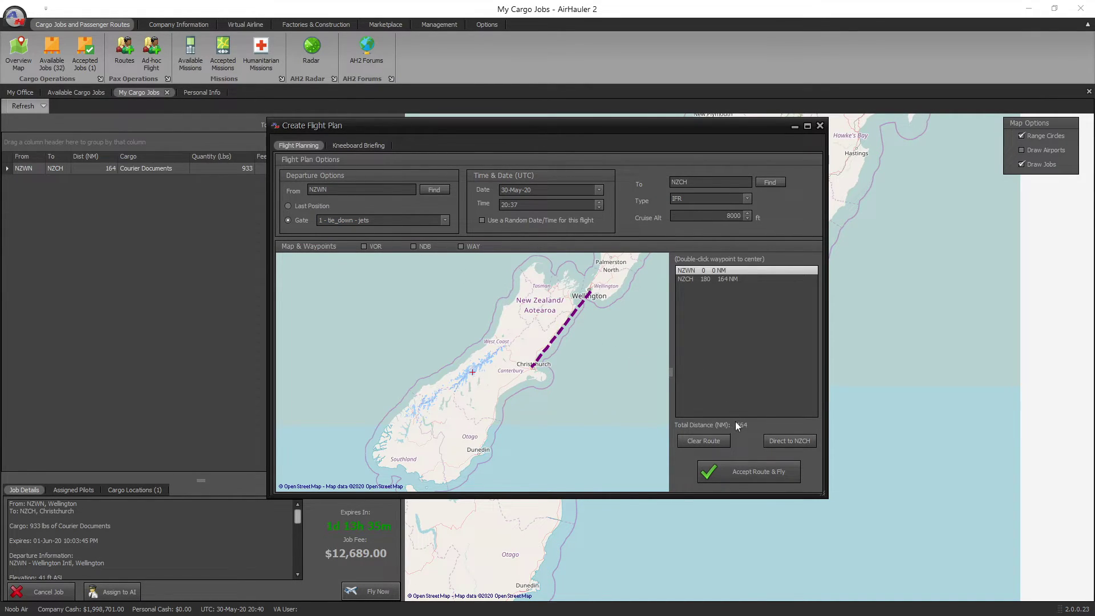
Step: Accept the direct route to NZCH and launch X-Plane for the flight
{"action": "left_click", "coordinate": [761, 474]}
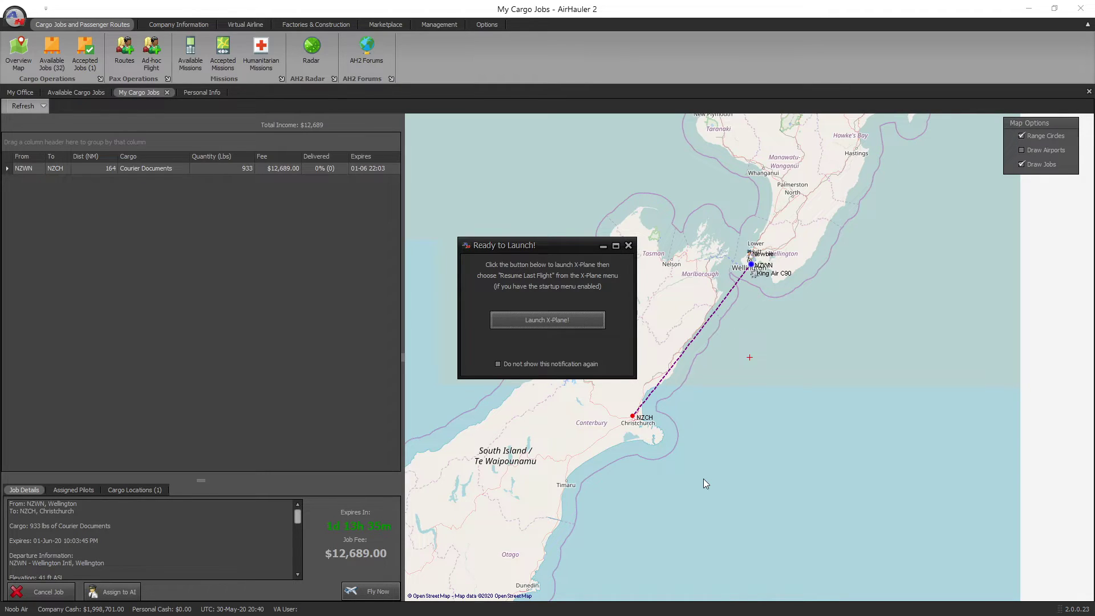
{"action": "left_click", "coordinate": [564, 324]}
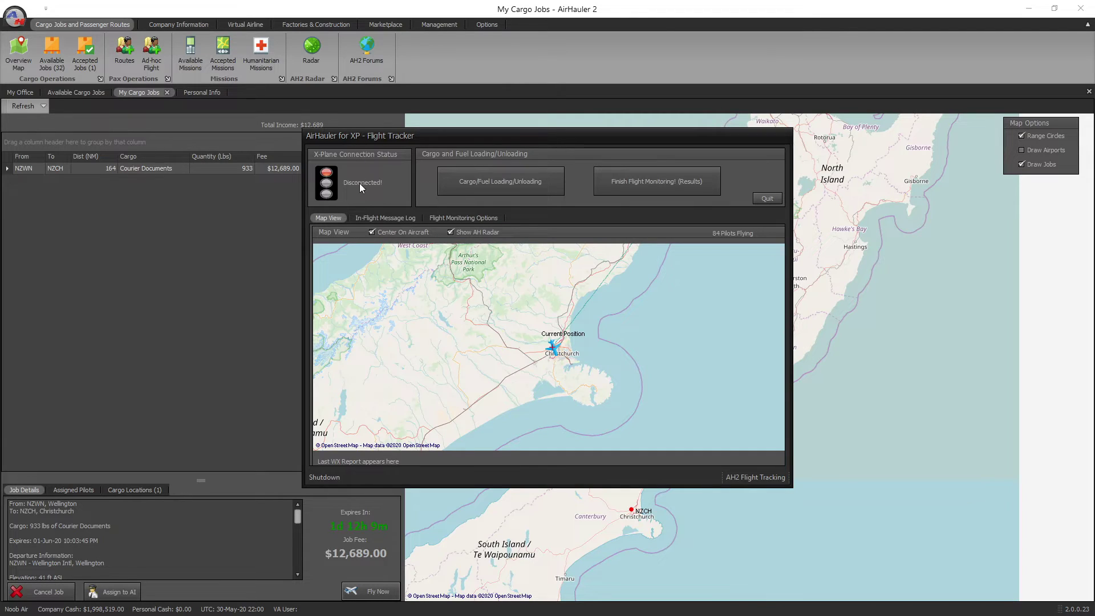
Step: Unload the Courier Documents from the King Air C90 at NZCH and close the cargo loading
{"action": "left_click", "coordinate": [512, 187]}
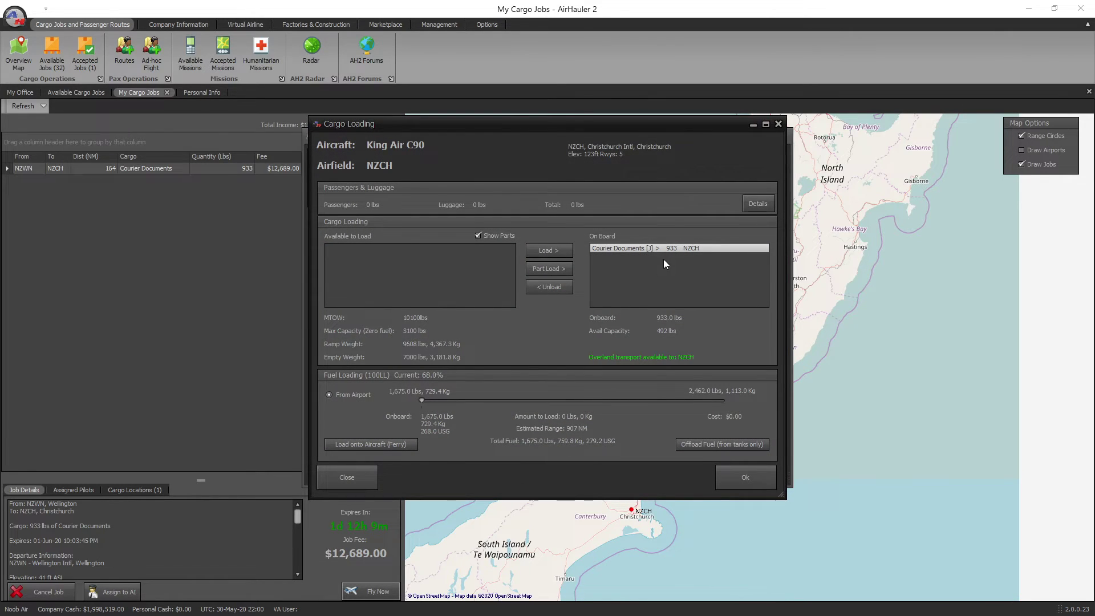
{"action": "left_click", "coordinate": [548, 287]}
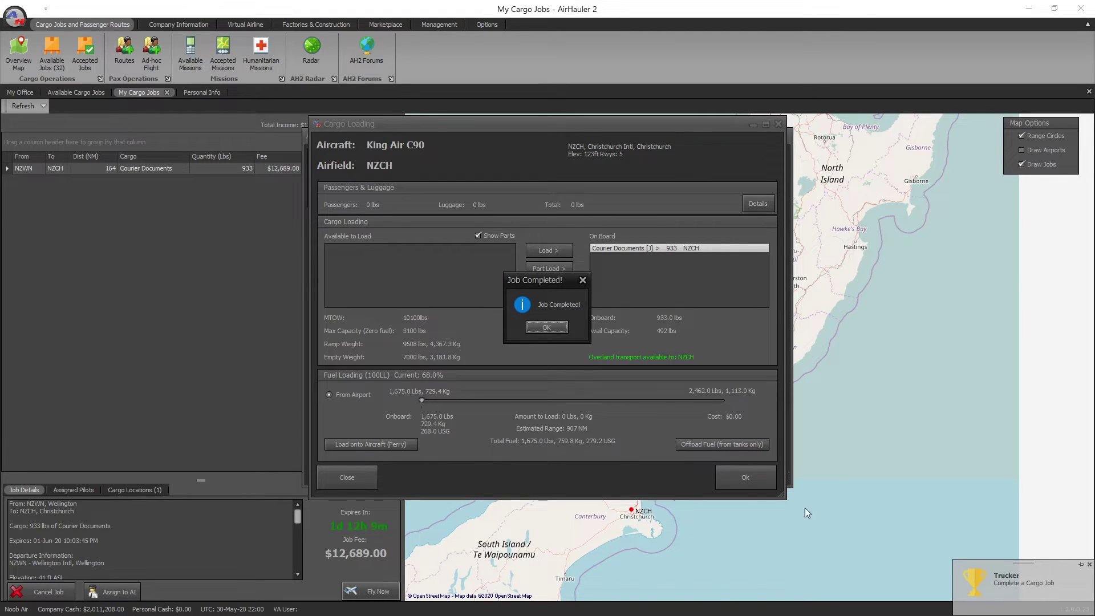
{"action": "left_click", "coordinate": [551, 327]}
{"action": "left_click", "coordinate": [743, 481]}
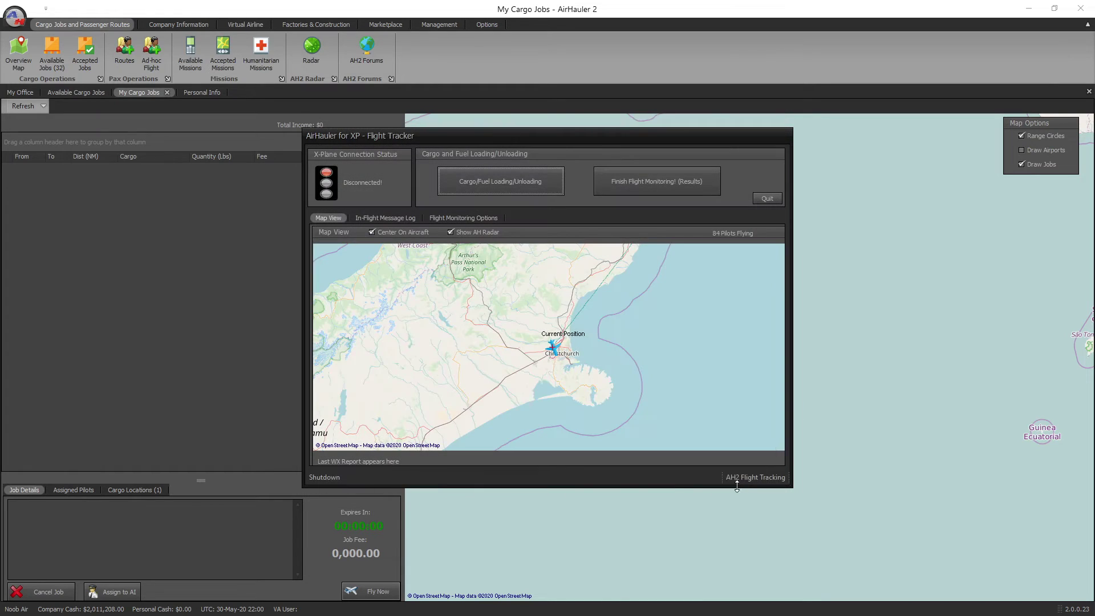
Step: Review the flight's performance data and finish flight monitoring
{"action": "left_click", "coordinate": [672, 184]}
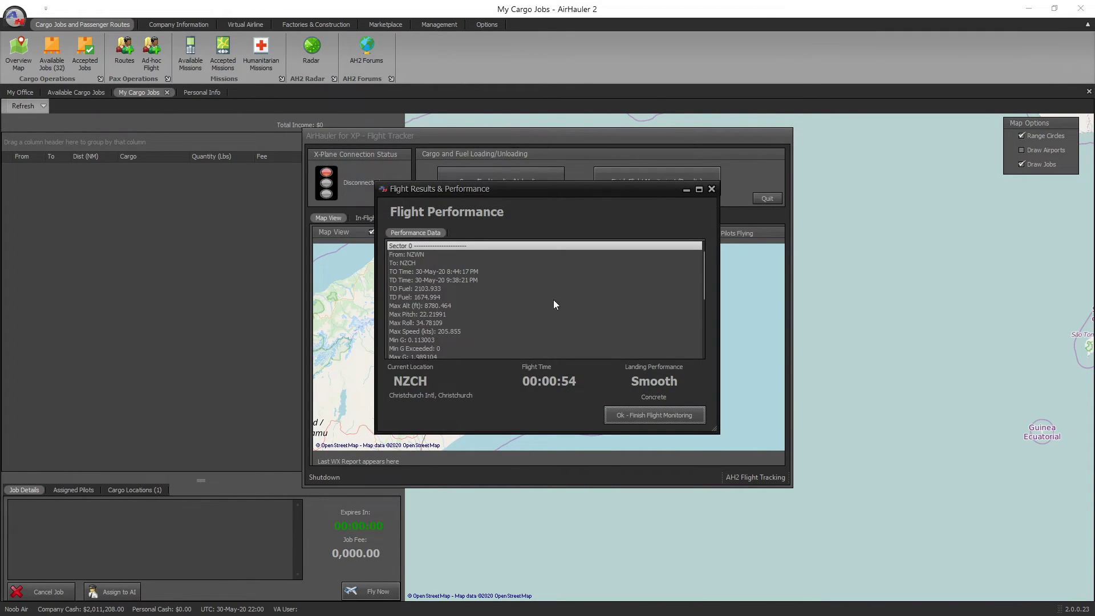
{"action": "left_click_drag", "start_coordinate": [704, 268], "coordinate": [700, 334]}
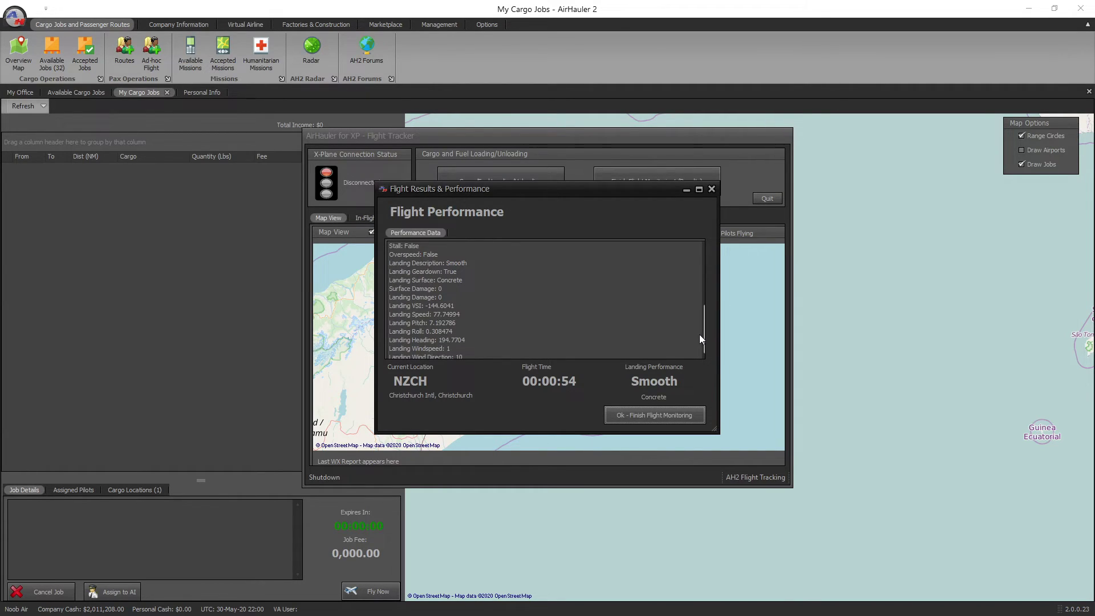
{"action": "left_click", "coordinate": [657, 416]}
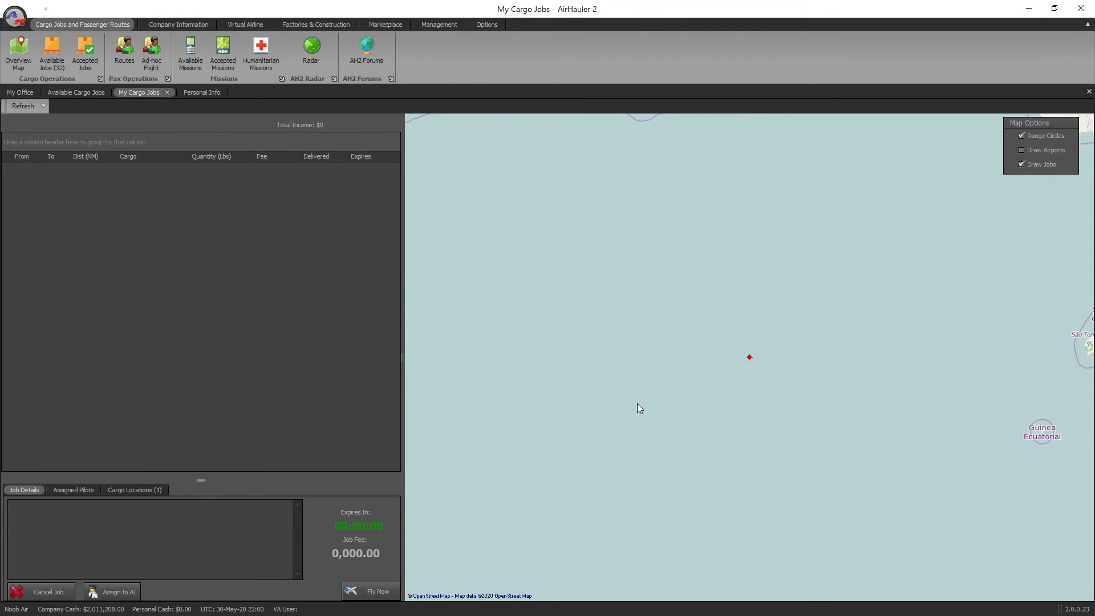